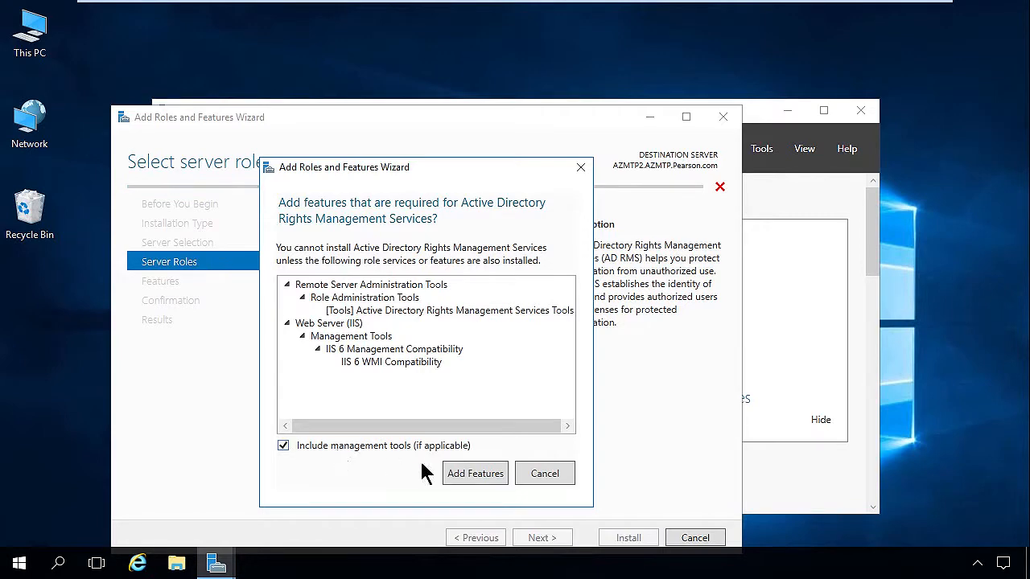
- Add the required features and include Identity Federation Support among the AD RMS role services
click(470, 475)
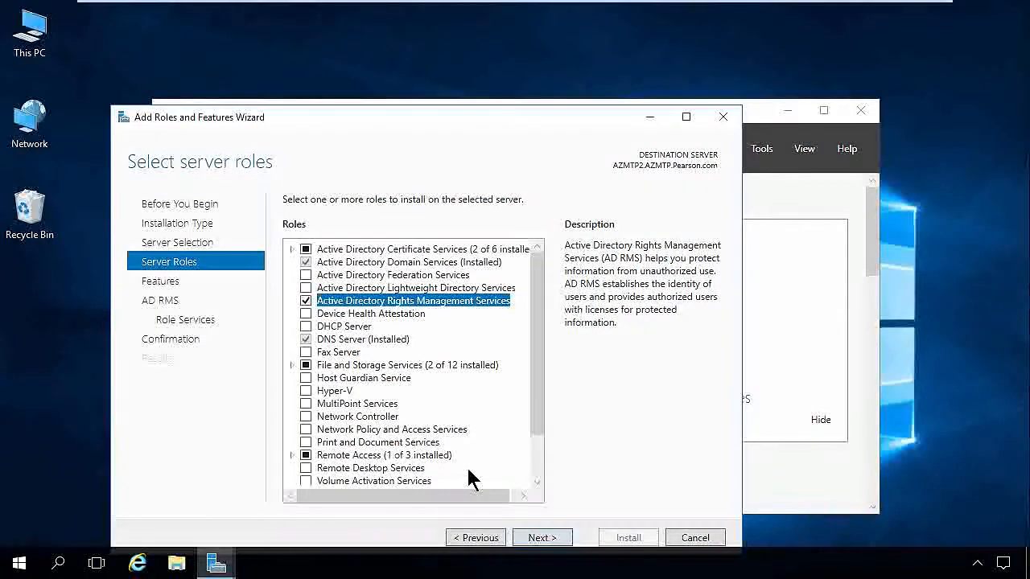
click(541, 538)
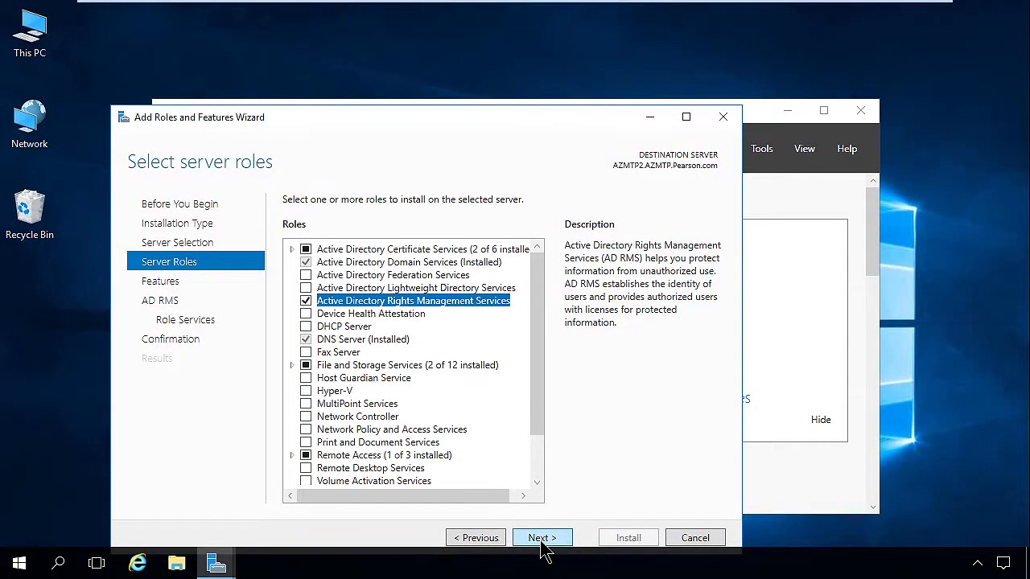
click(542, 540)
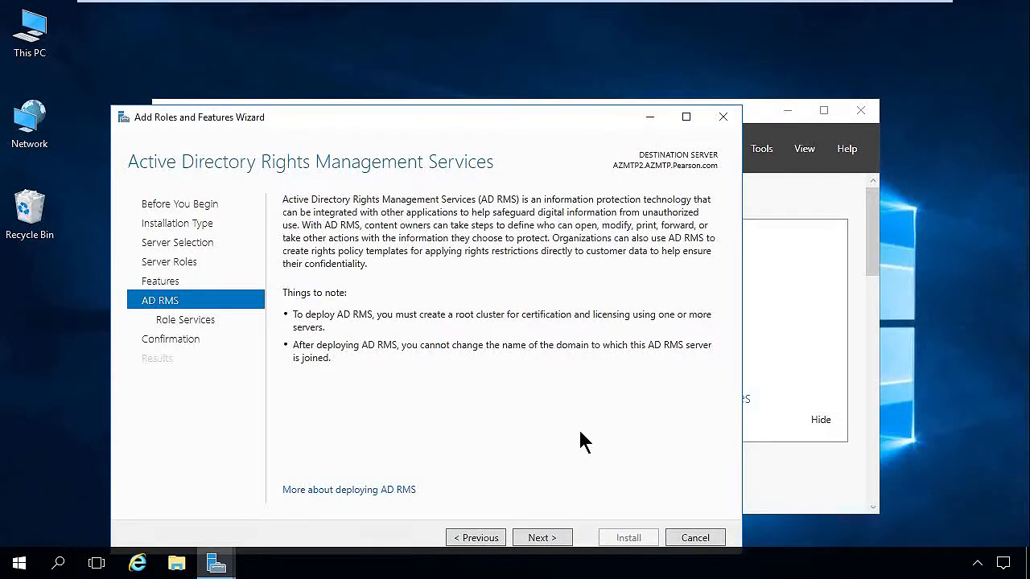
click(538, 541)
click(306, 262)
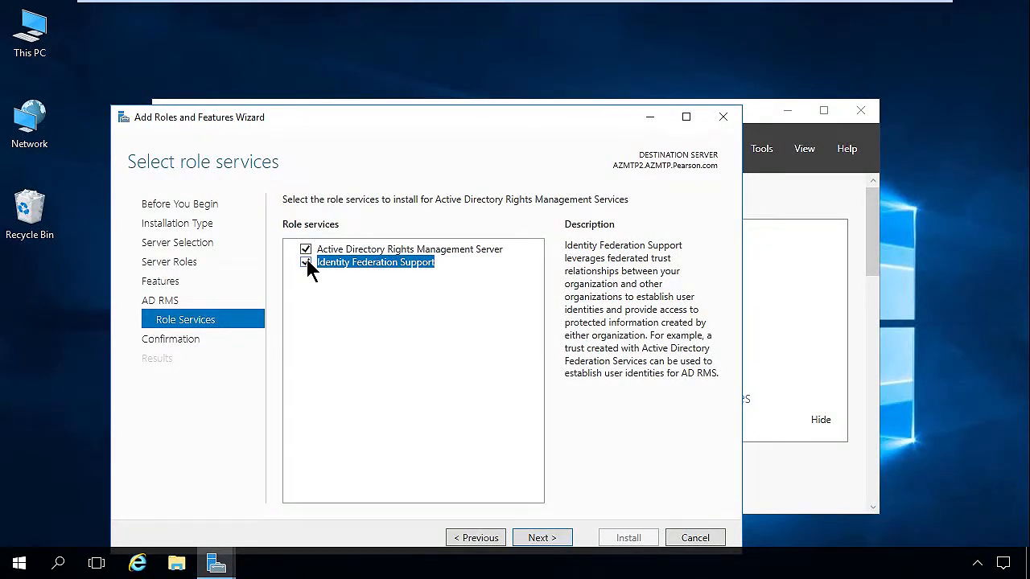
click(549, 543)
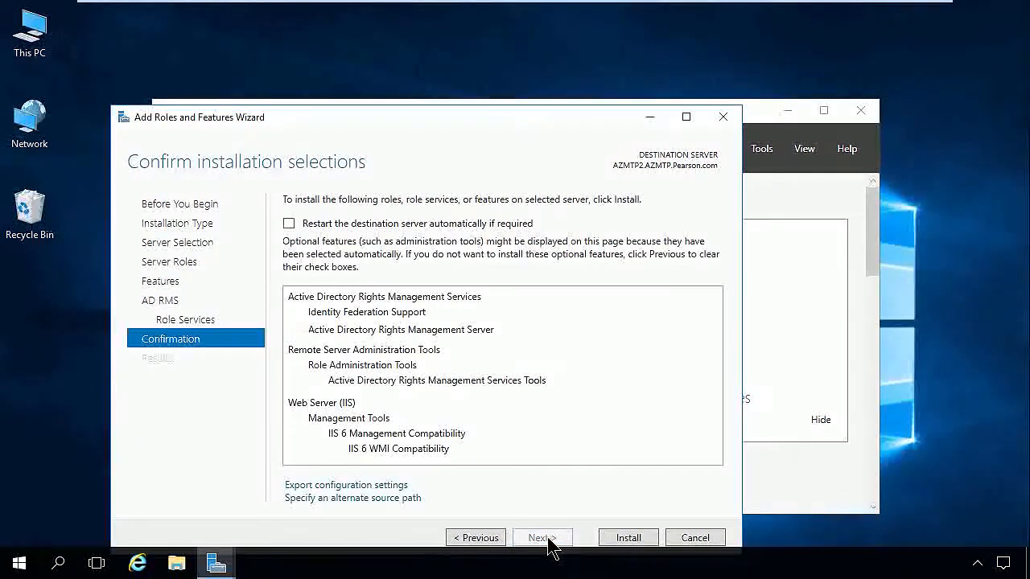
- Allow automatic restarts, install AD RMS with IIS and RSAT components, then launch its configuration wizard
click(289, 223)
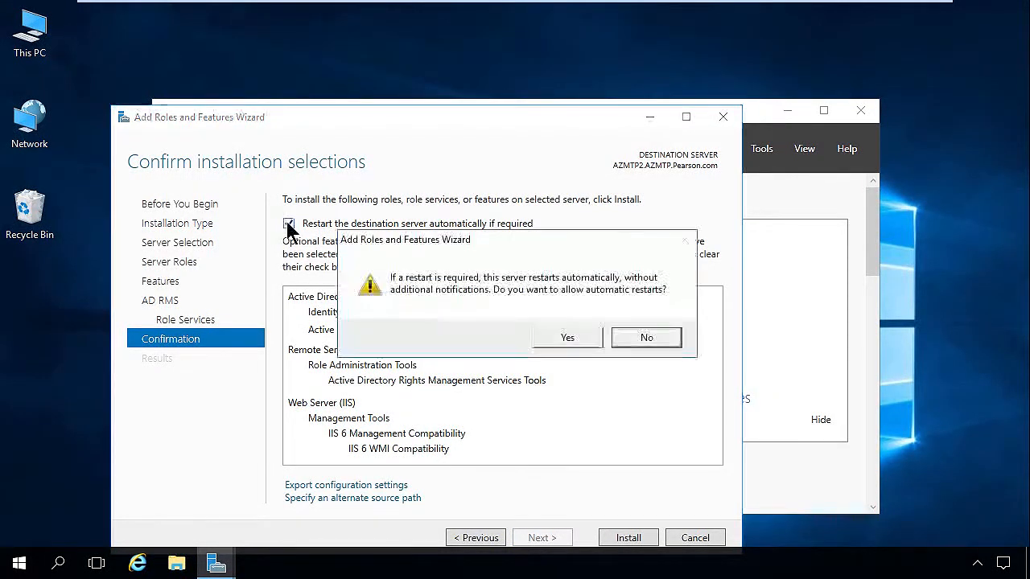
click(568, 340)
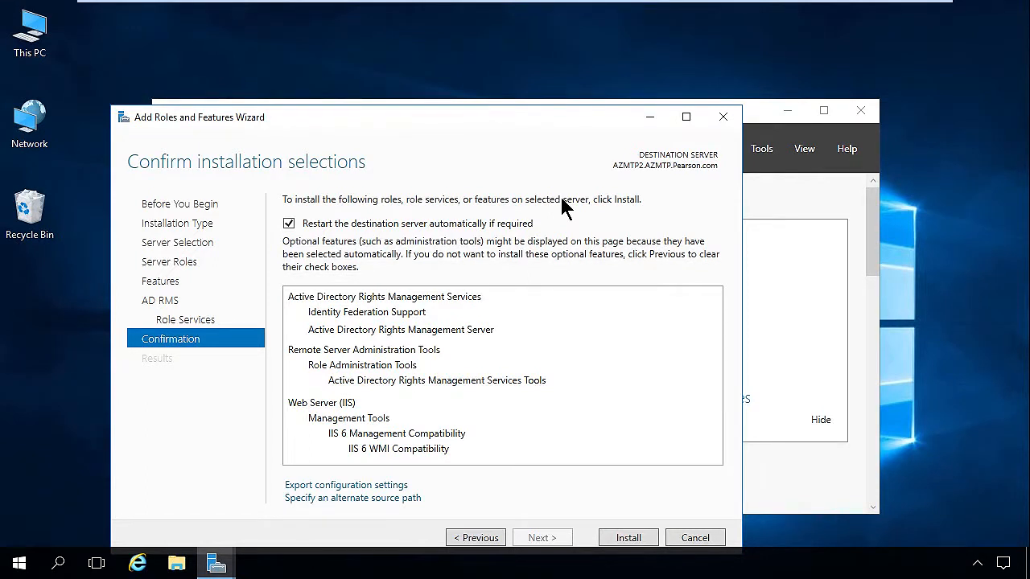
click(629, 537)
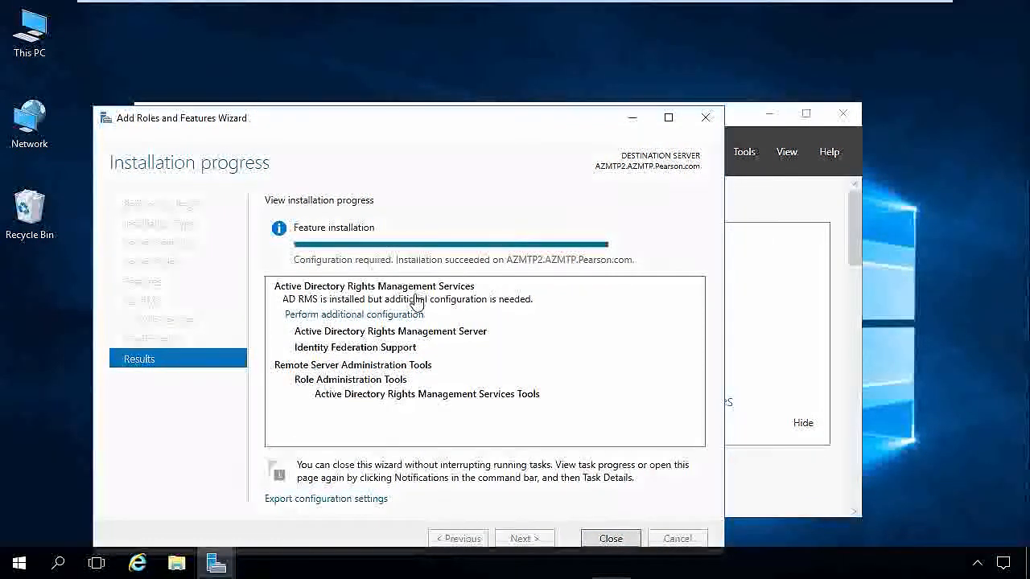
click(394, 318)
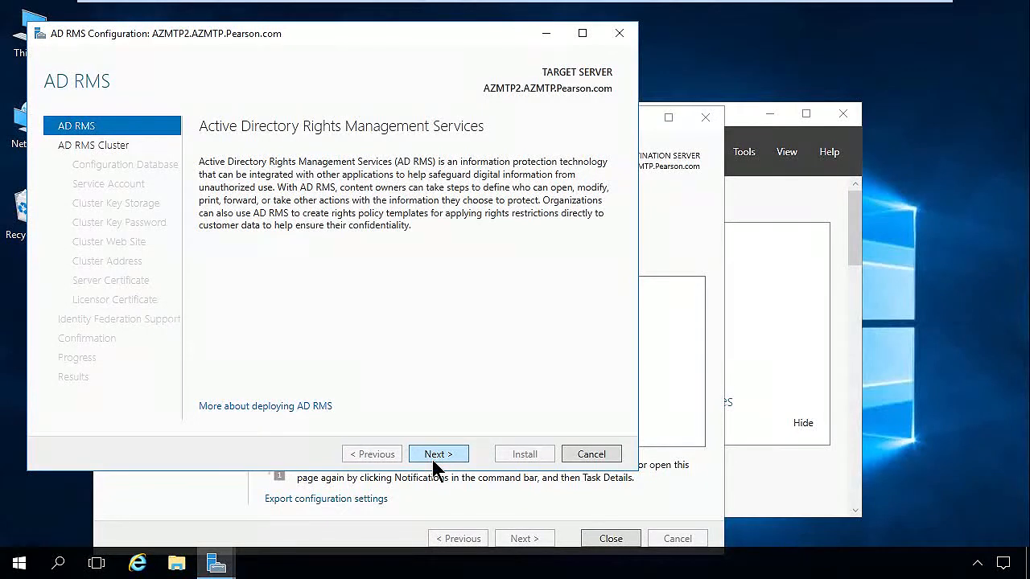
- Create a new AD RMS root cluster using the Windows Internal Database on this server
click(435, 454)
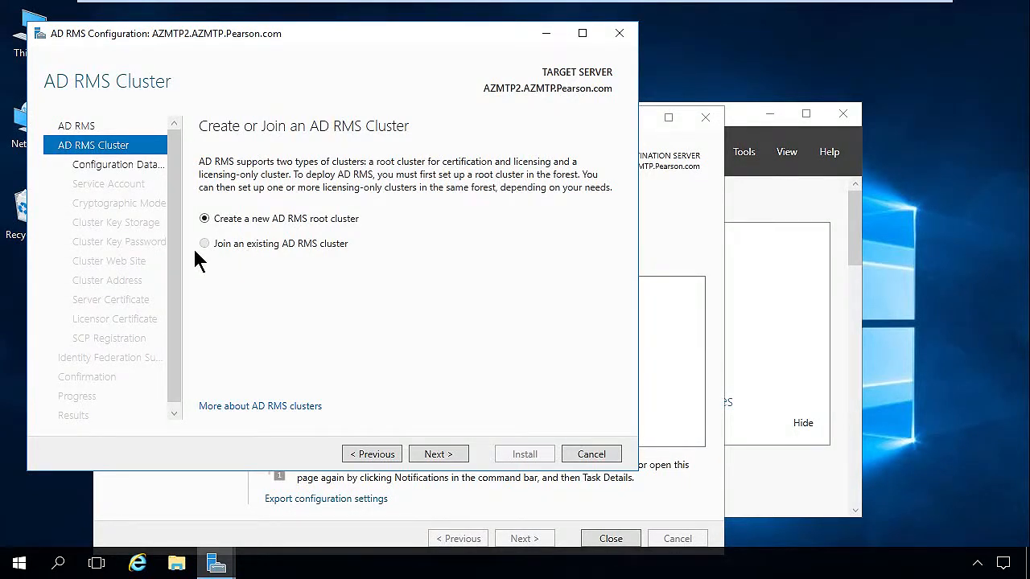
click(436, 453)
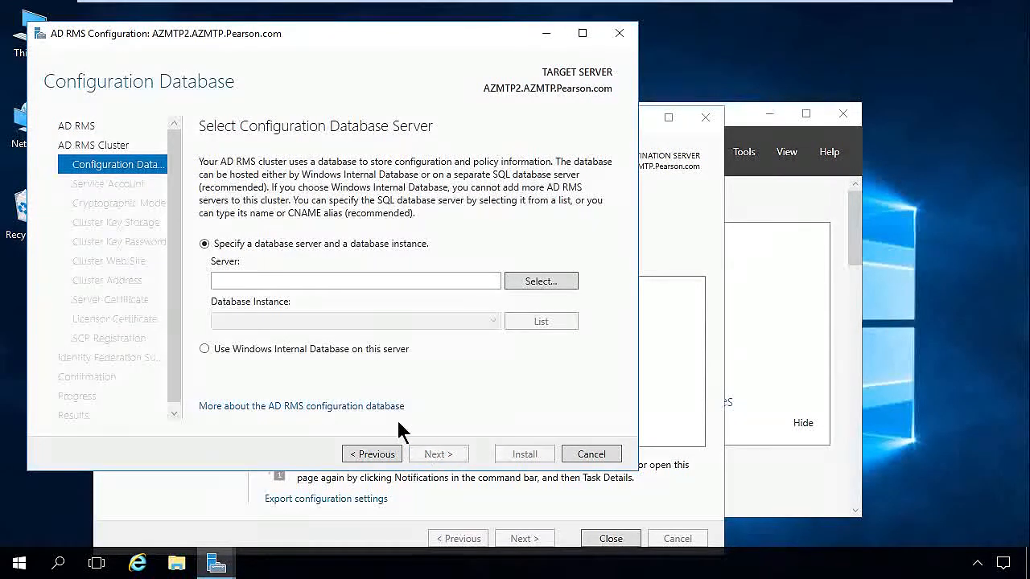
click(205, 350)
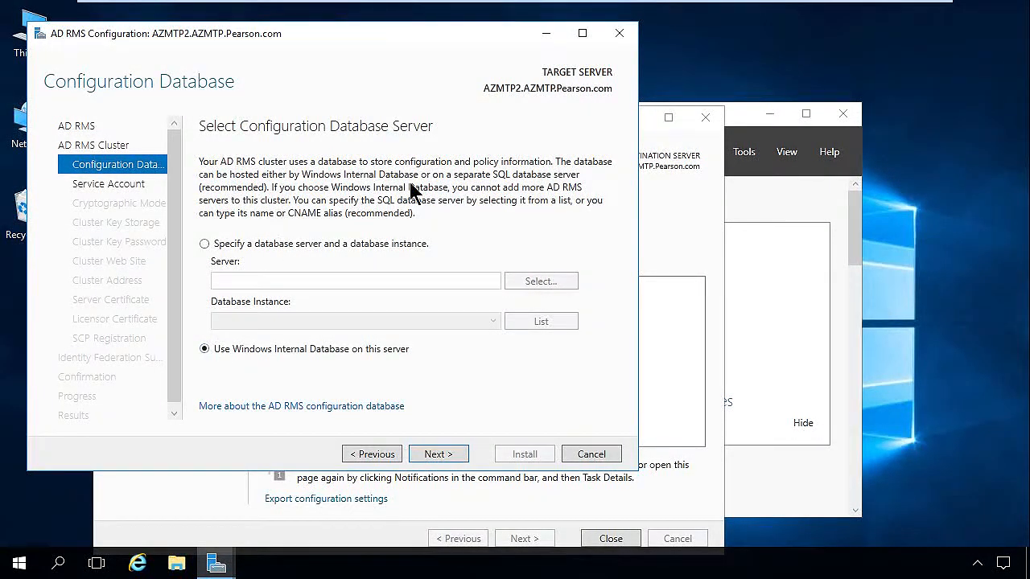
click(439, 455)
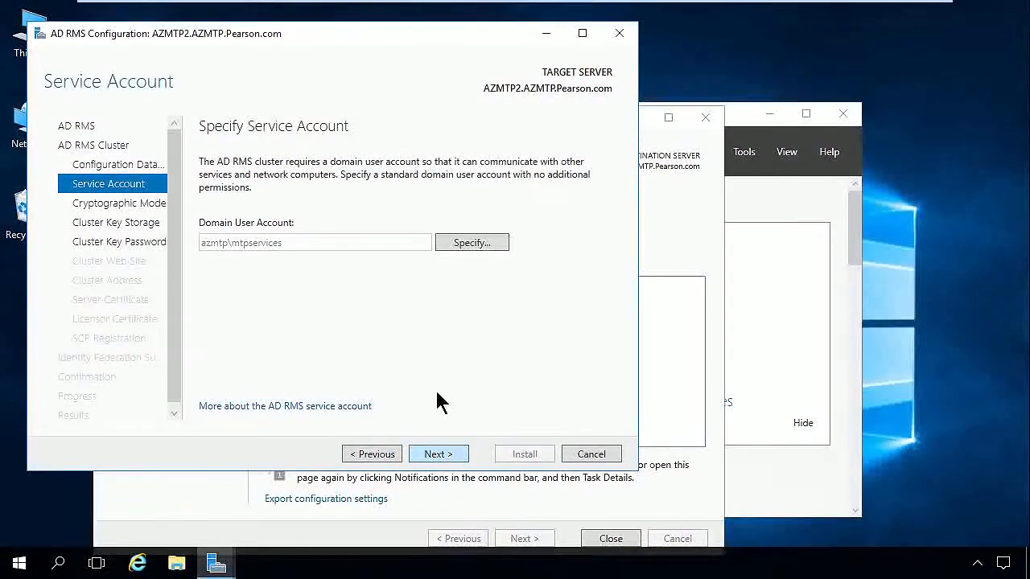
- Specify the domain service account user name and password for the AD RMS cluster
click(472, 243)
text(azmtp\)
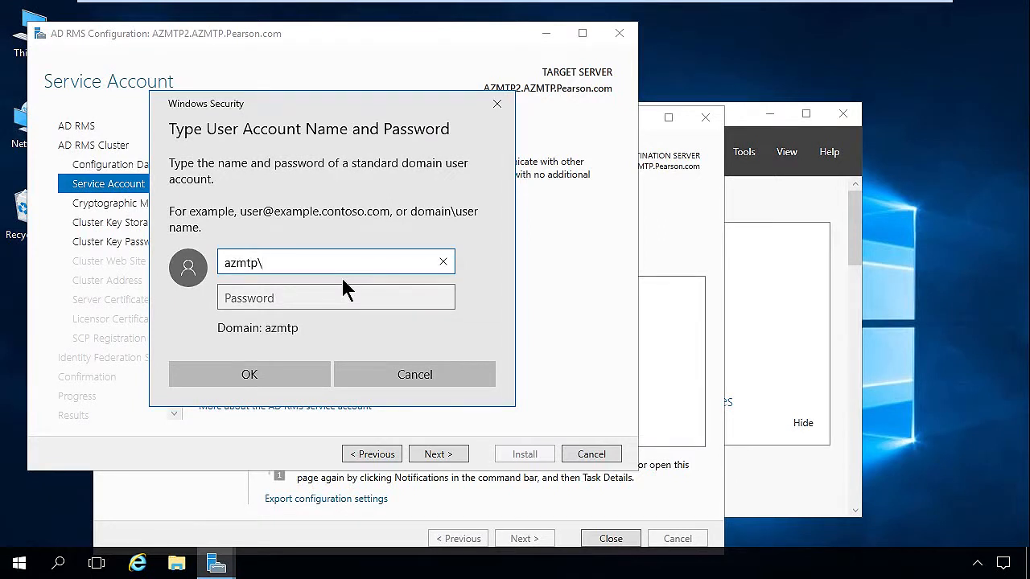
text(mtpservices)
key(Tab)
text(•••••••)
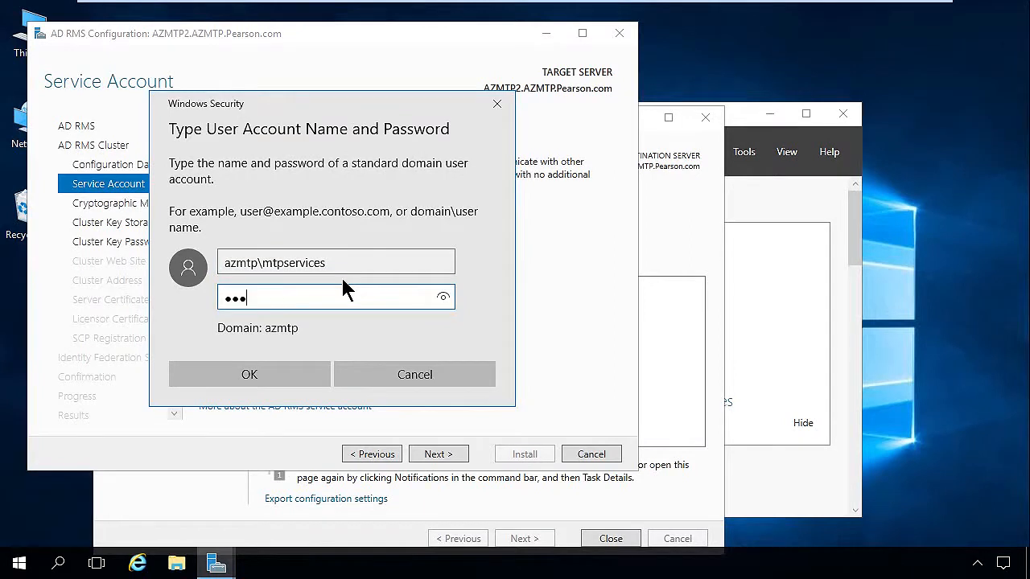
text(••)
click(266, 386)
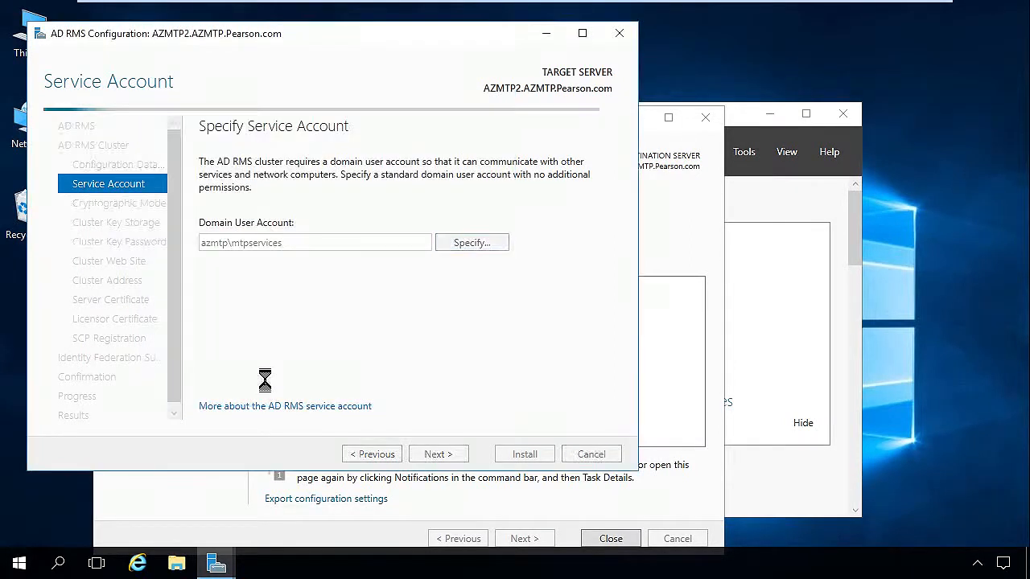
click(441, 455)
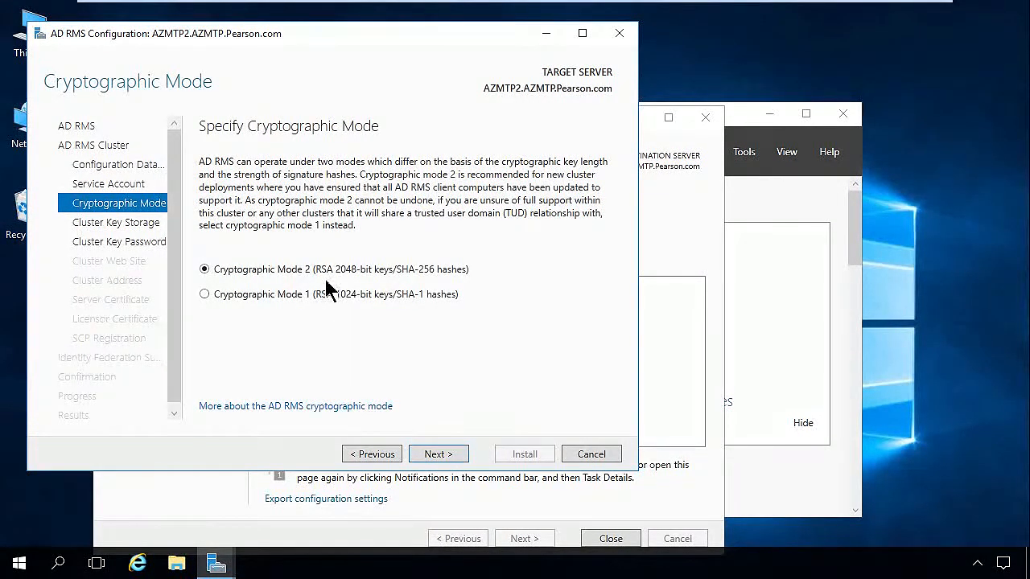
- Keep Cryptographic Mode 2 and centrally managed key storage, and set and confirm the cluster key password
click(439, 454)
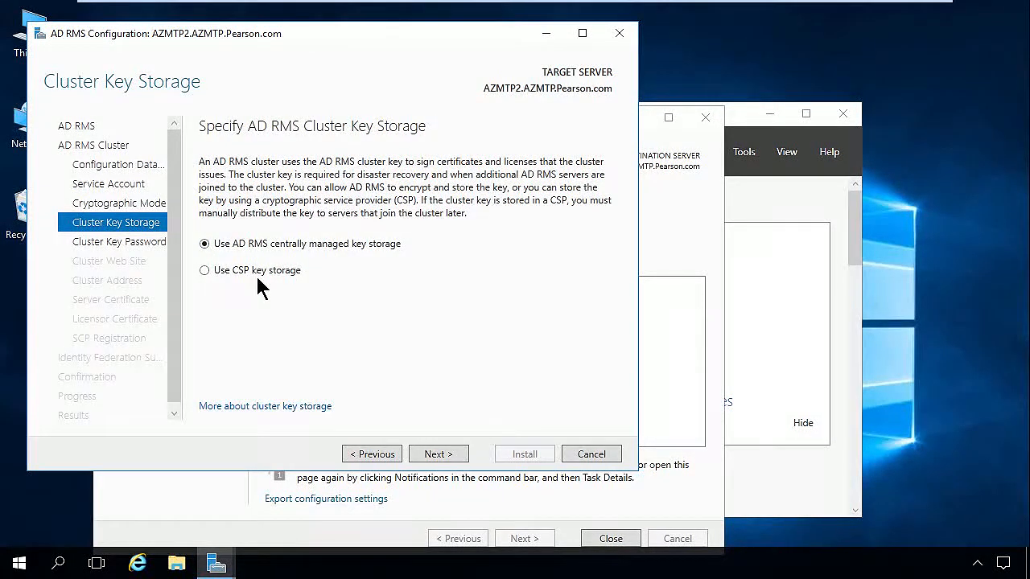
click(440, 455)
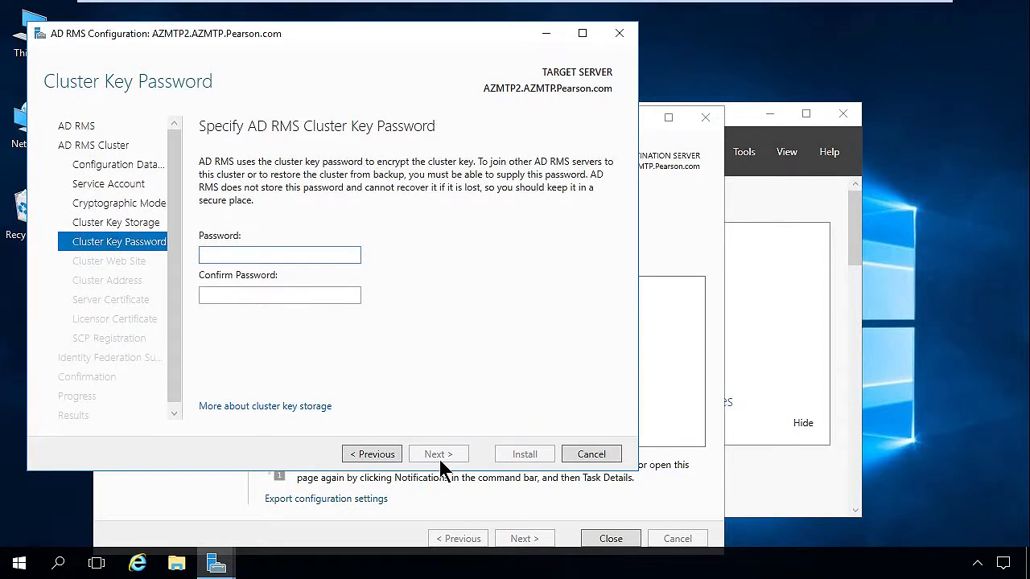
text(Pa$$w0rd1)
key(Tab)
text(Pa$$w0rd)
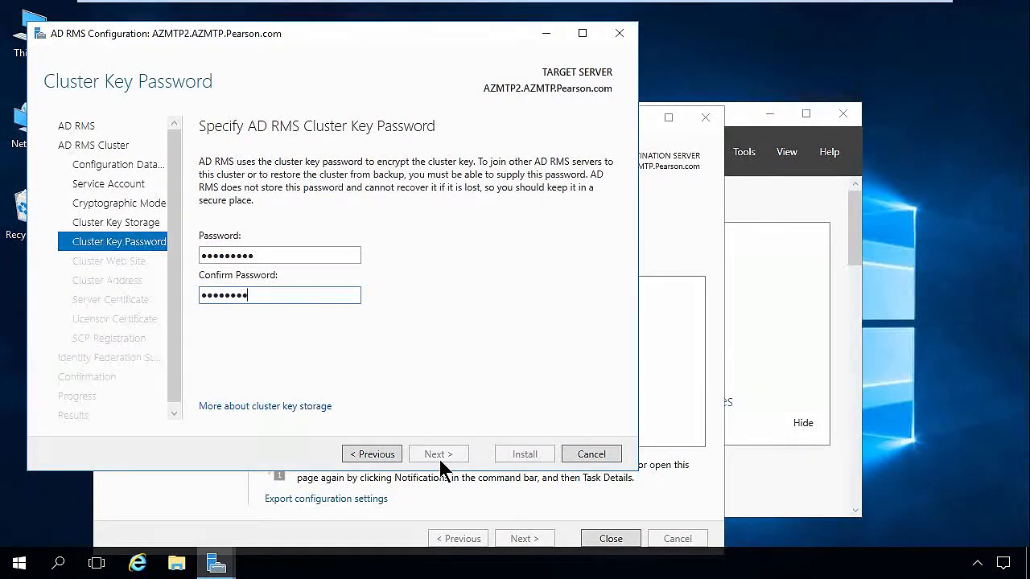
text(1)
click(440, 460)
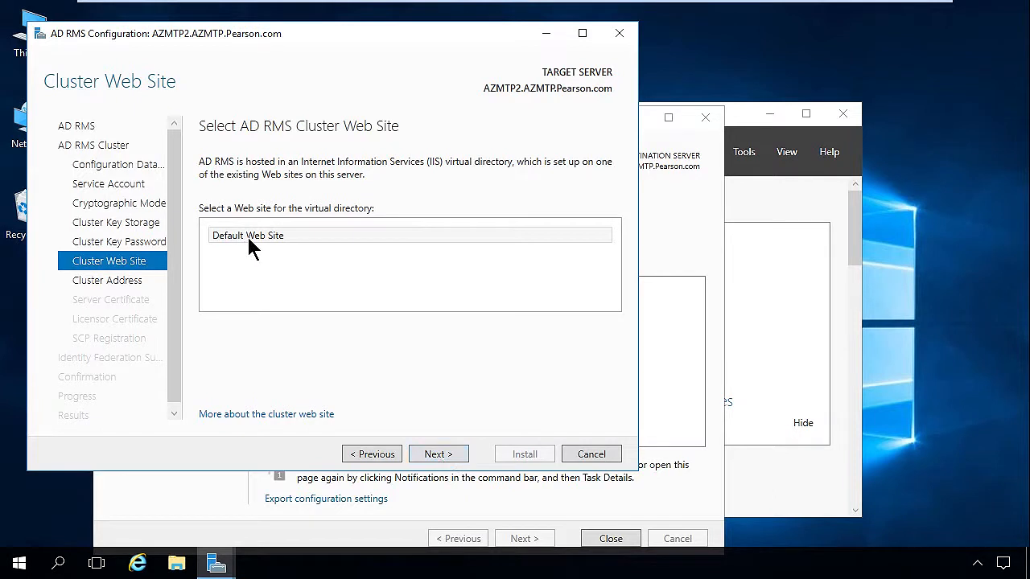
- Keep Default Web Site and enter azmtp1.azmtp.pearson.com as the SSL cluster address on port 443
click(439, 456)
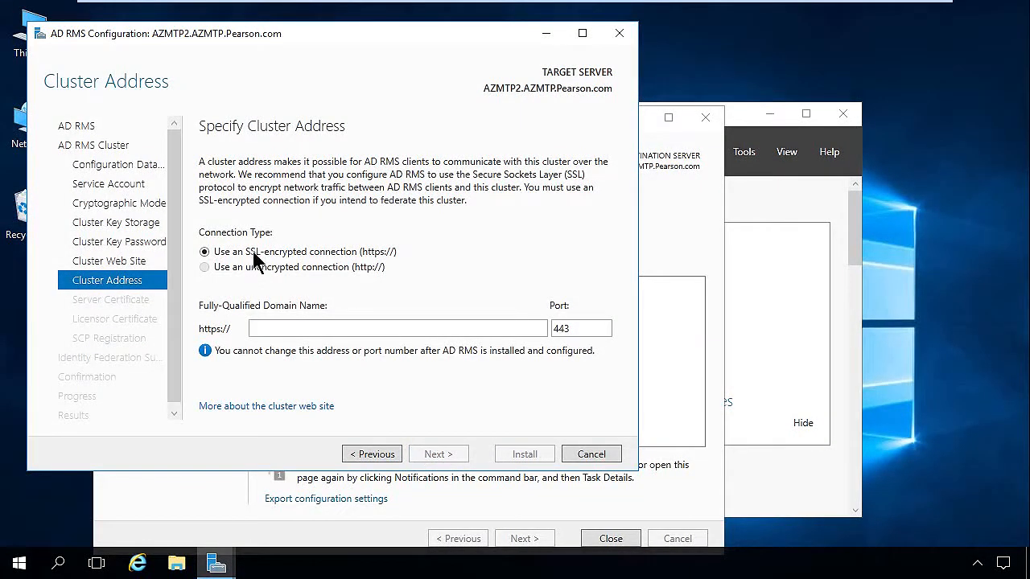
click(292, 329)
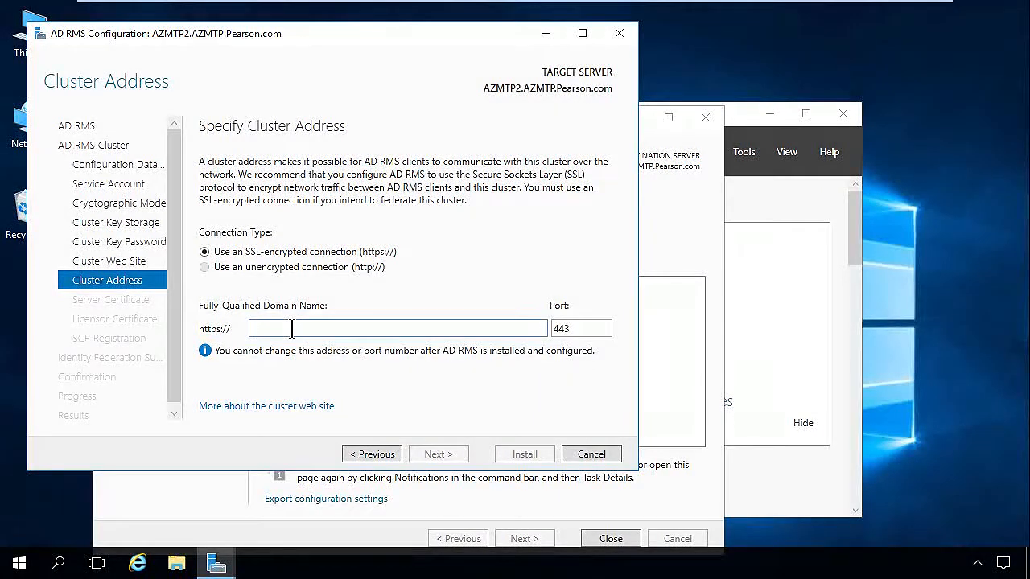
text(azmtp)
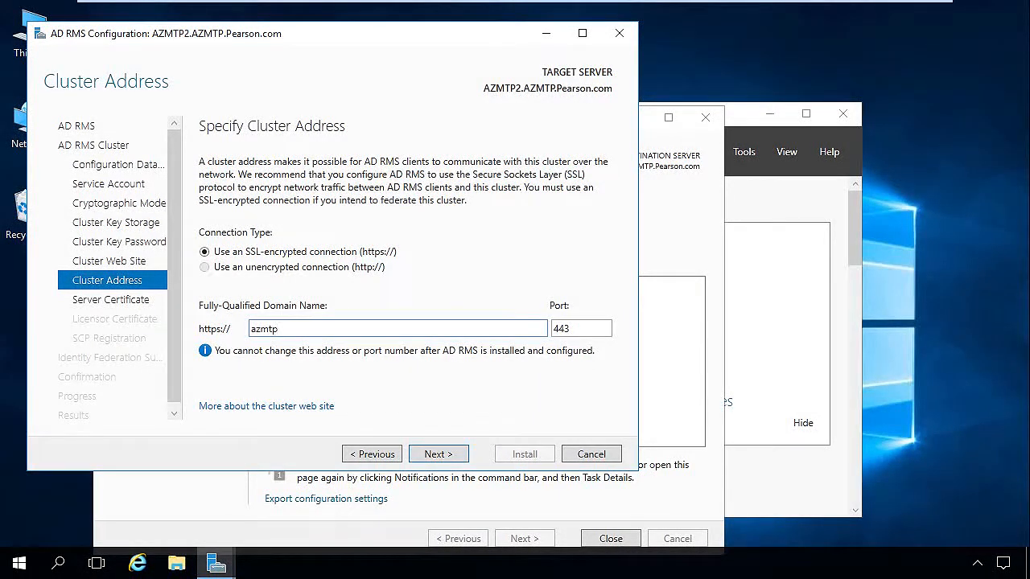
text(1.azmtp.pearson.com)
click(445, 461)
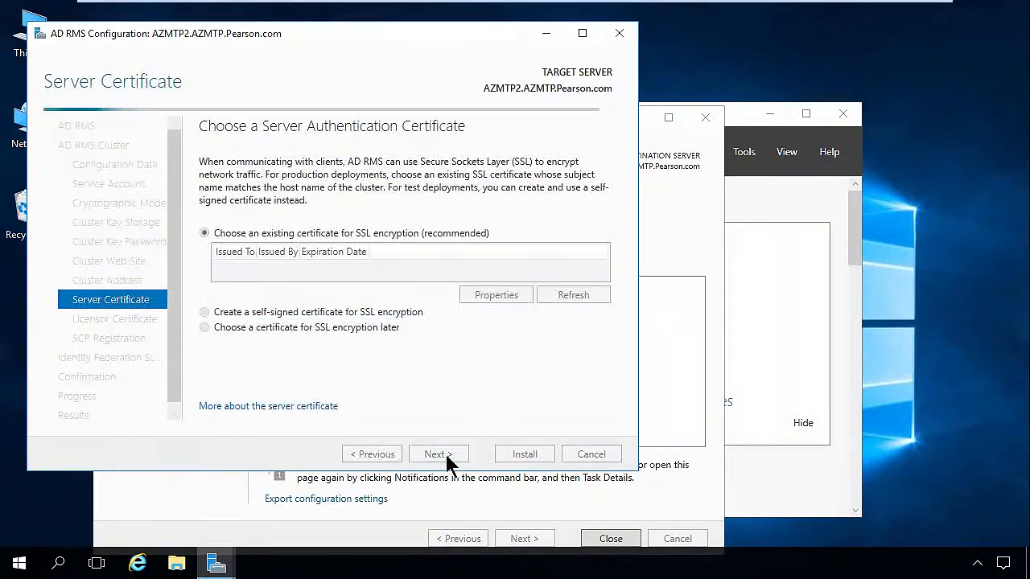
- Choose the existing AZMTP2.AZMTP.Pearson.com SSL certificate and keep AZMTP2 as the licensor certificate name
click(257, 268)
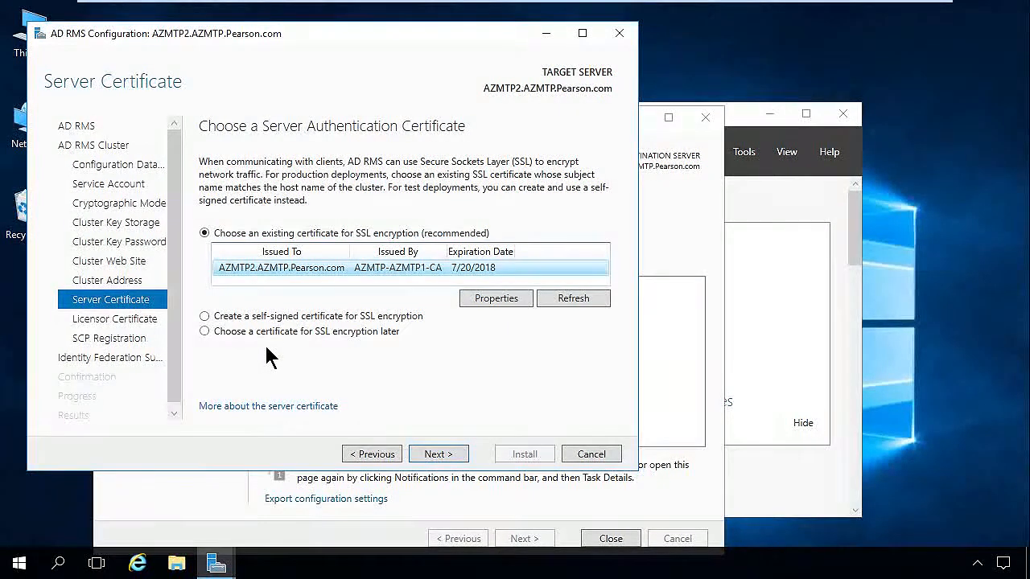
click(433, 455)
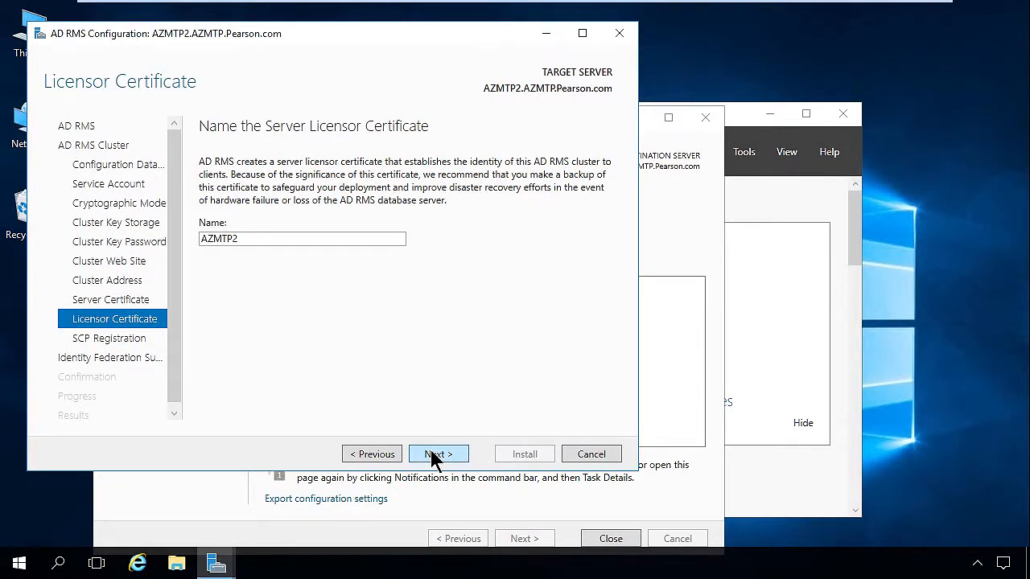
click(434, 454)
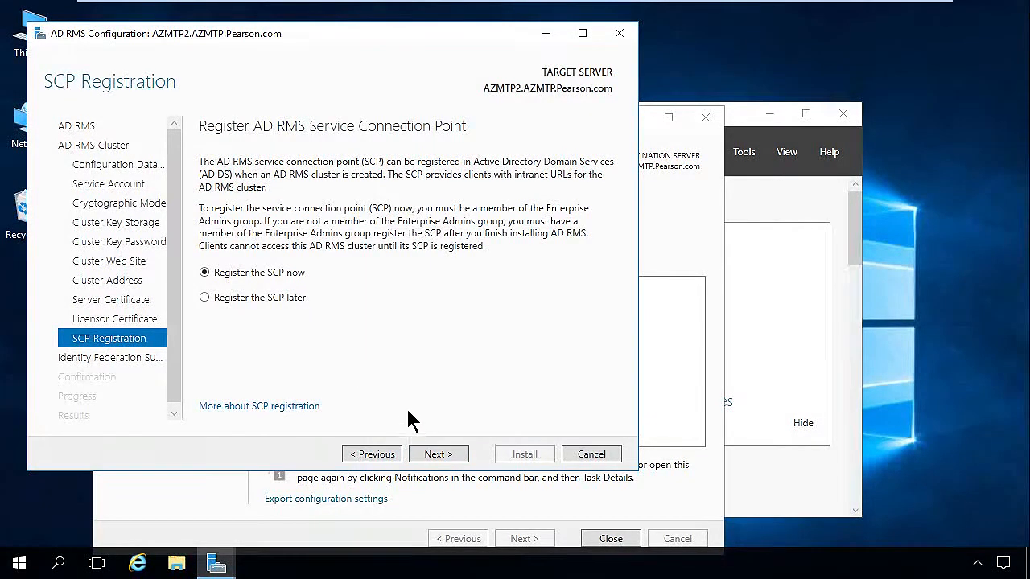
- Register the SCP now and enter azmtp1.azmtp.pearson.com as the federation server name
click(437, 454)
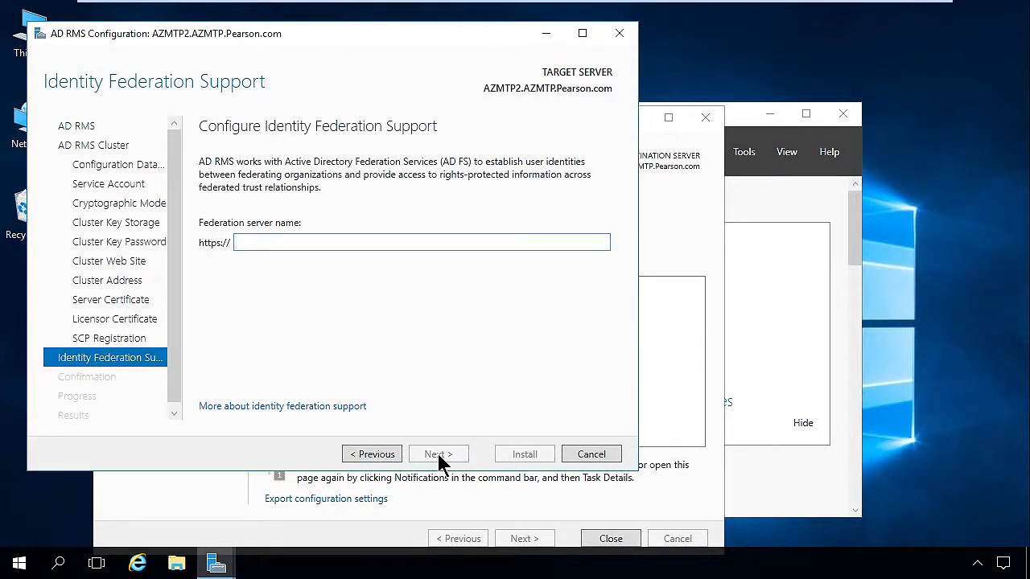
text(azmtp1.azmtp.pearson.lo)
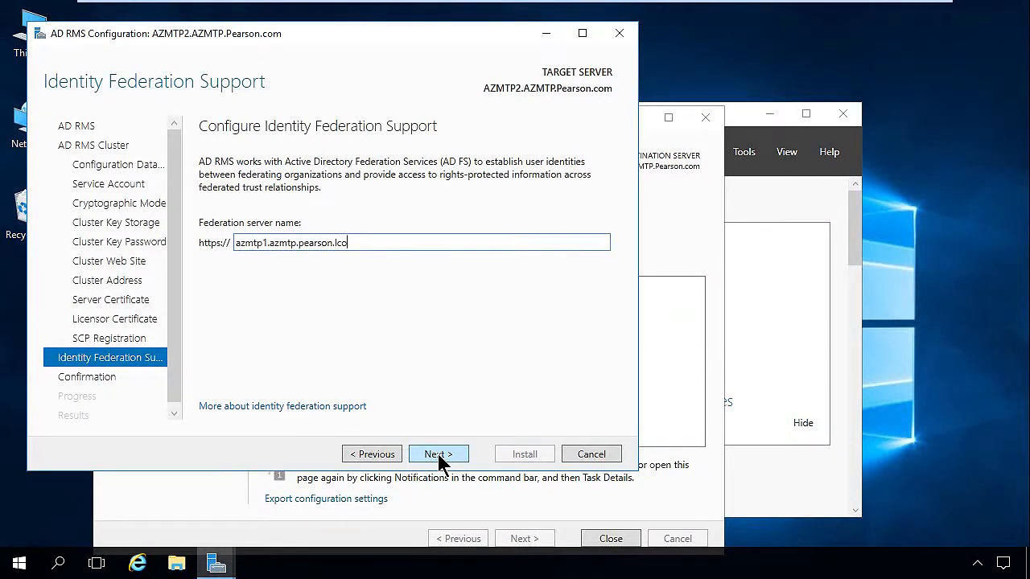
key(BackSpace)
key(BackSpace)
text(com)
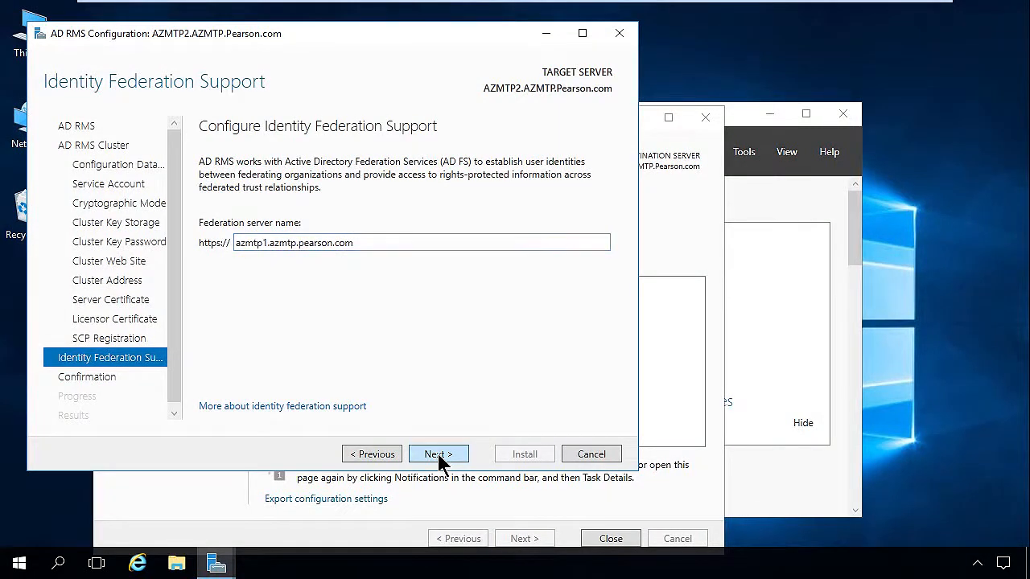
click(438, 453)
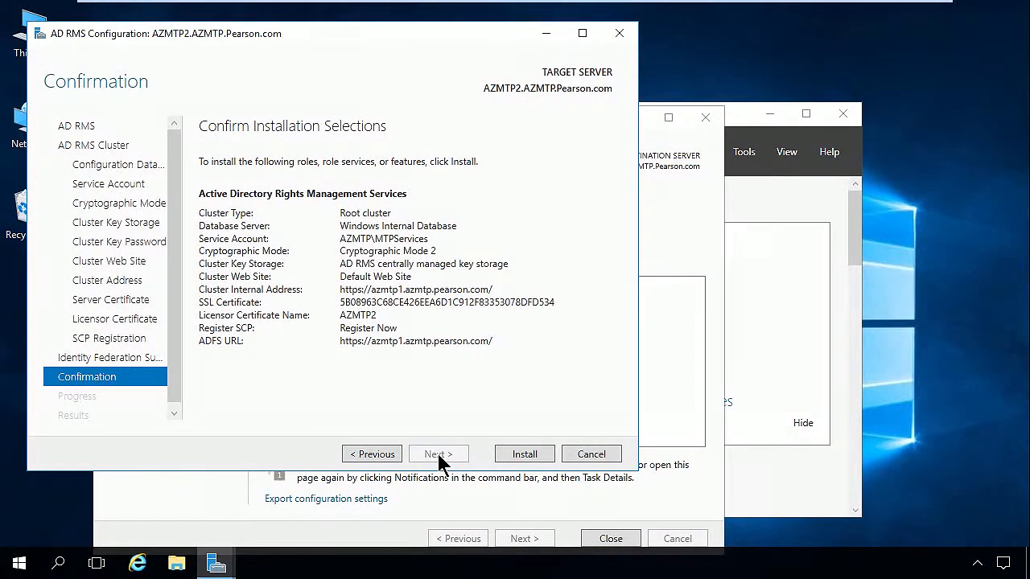